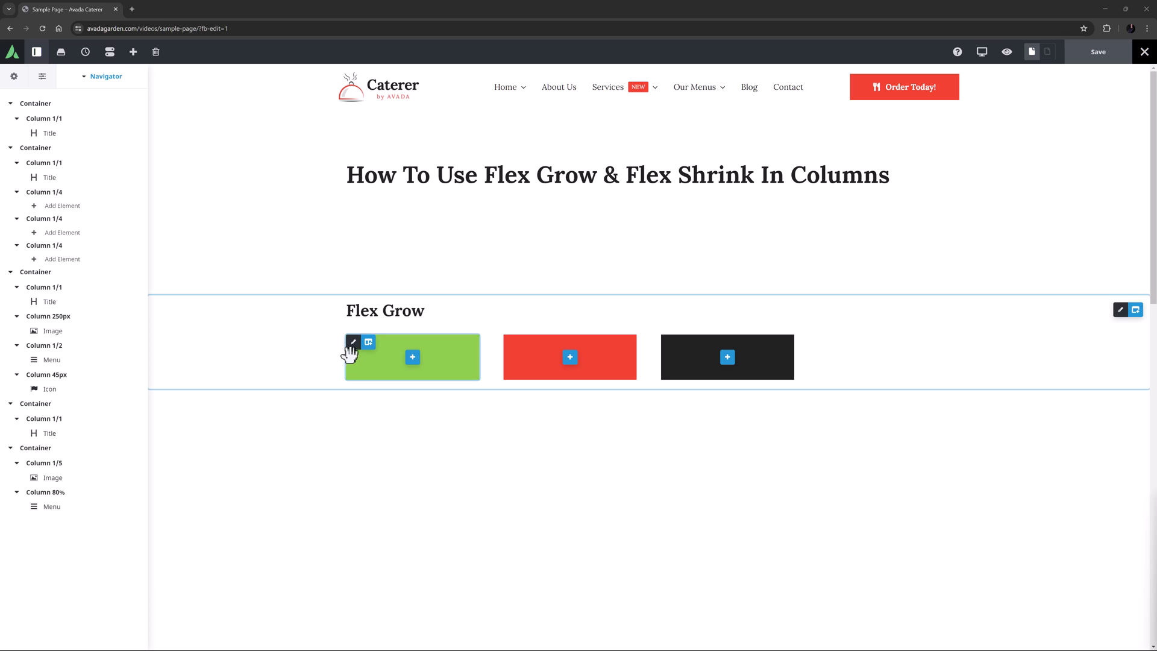
# Set Flex Grow to 1 on the green and red columns in their Design settings
pyautogui.moveTo(357, 348)
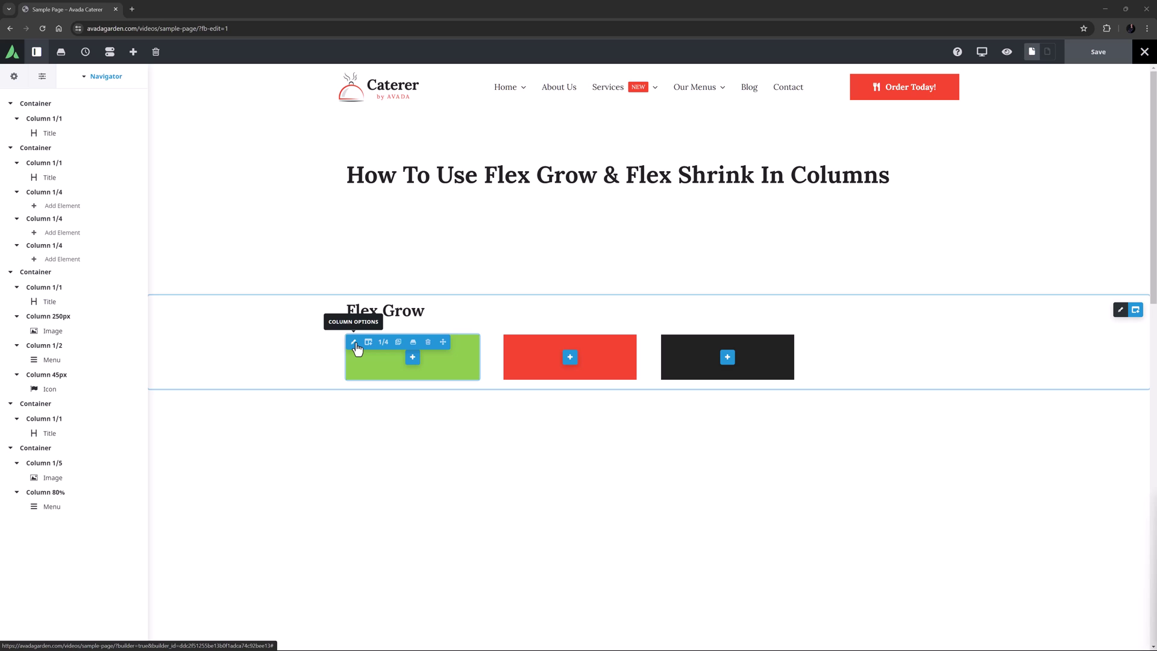
pyautogui.click(354, 342)
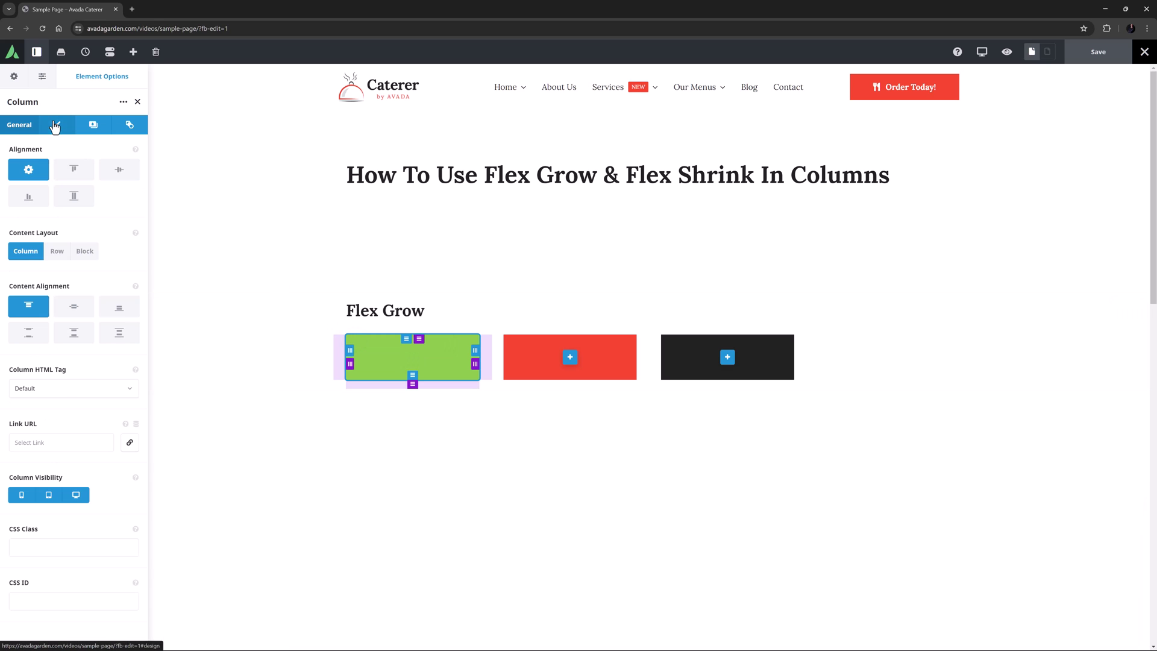
pyautogui.click(55, 125)
pyautogui.click(31, 273)
pyautogui.write('1')
pyautogui.click(669, 343)
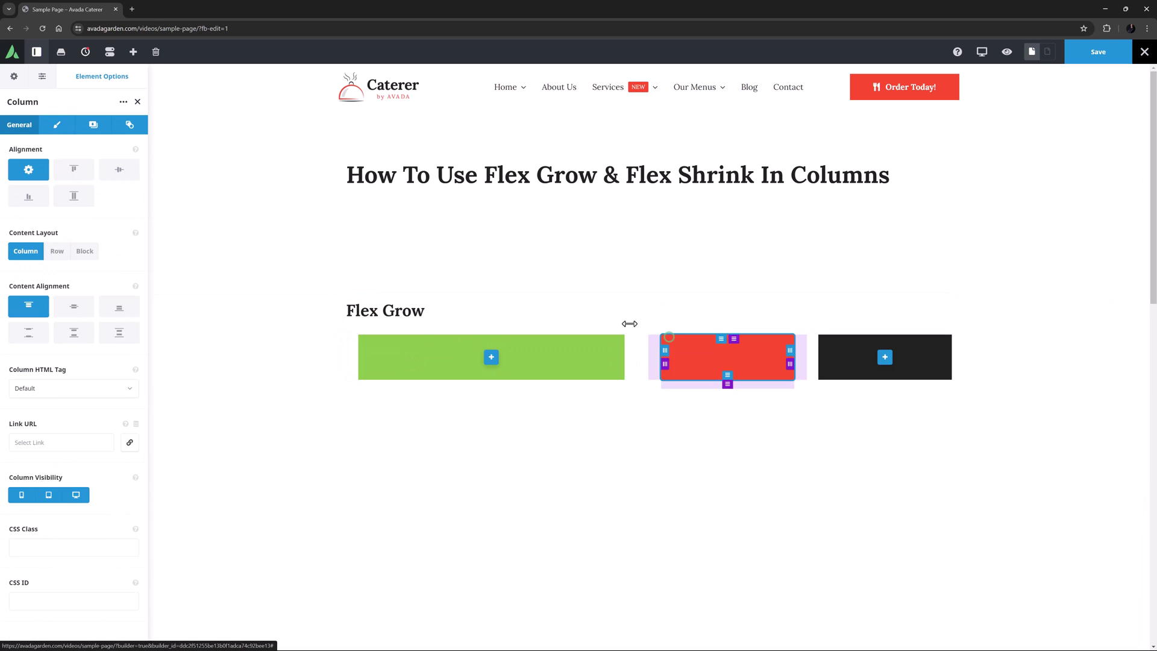
pyautogui.click(55, 124)
pyautogui.click(18, 273)
pyautogui.write('1')
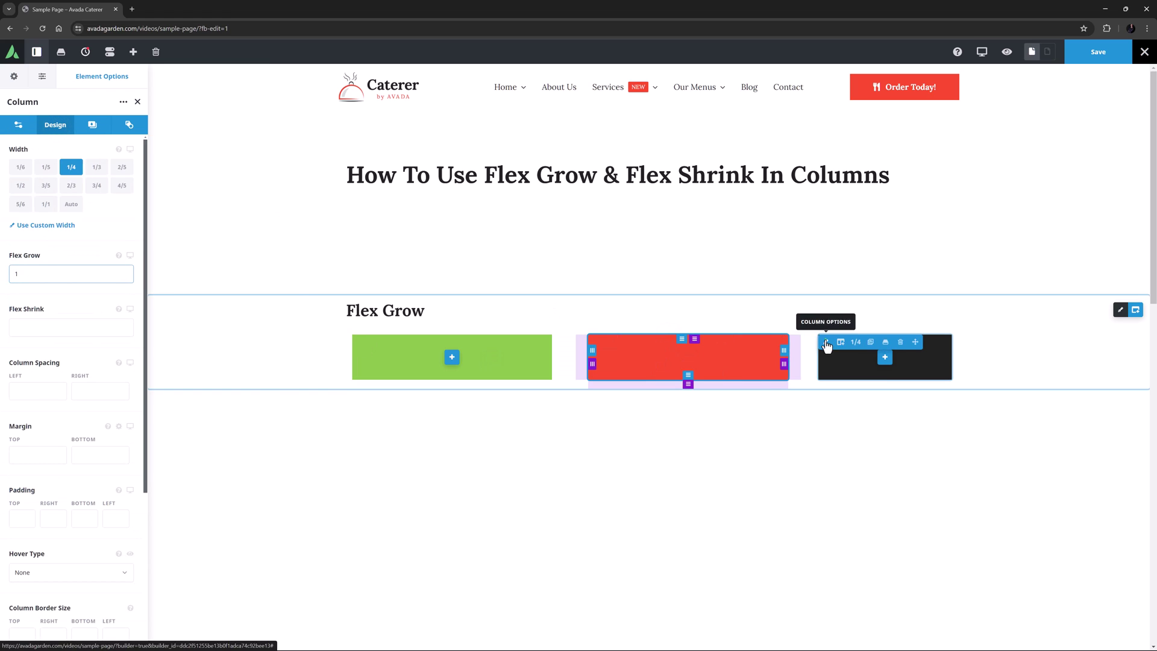
# Give the black column a Flex Grow of 1 as well, then close the column settings
pyautogui.click(826, 349)
pyautogui.click(54, 125)
pyautogui.click(18, 274)
pyautogui.write('1')
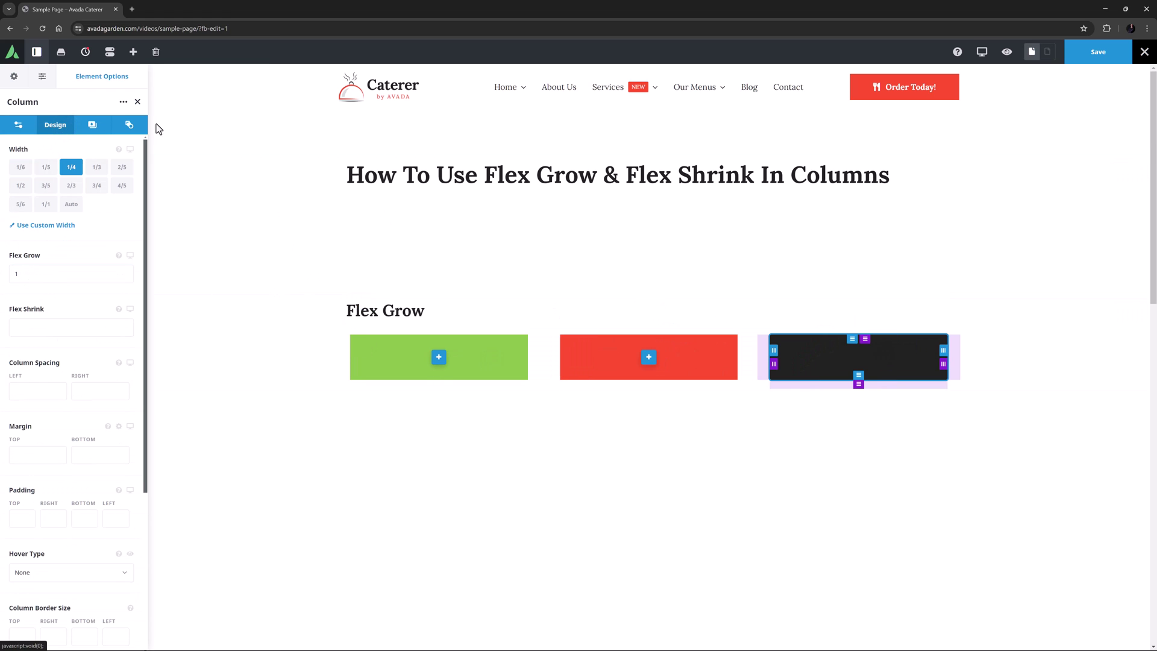
pyautogui.click(137, 102)
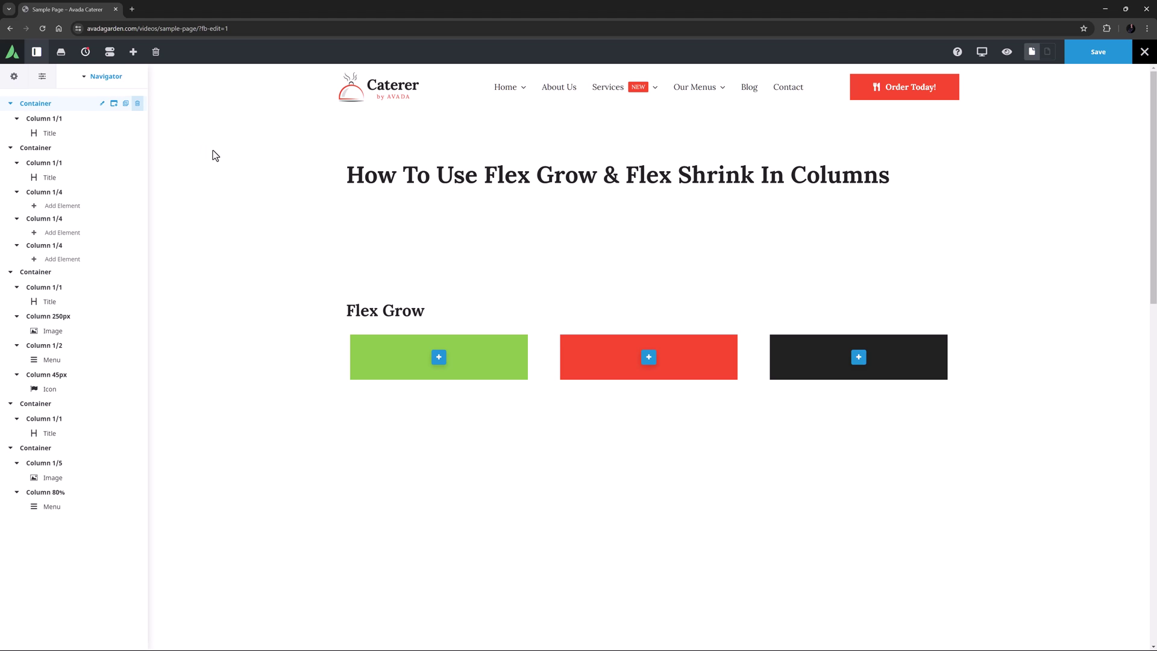
# Change the red column's Flex Grow from 1 to 2 and close its settings panel
pyautogui.click(566, 348)
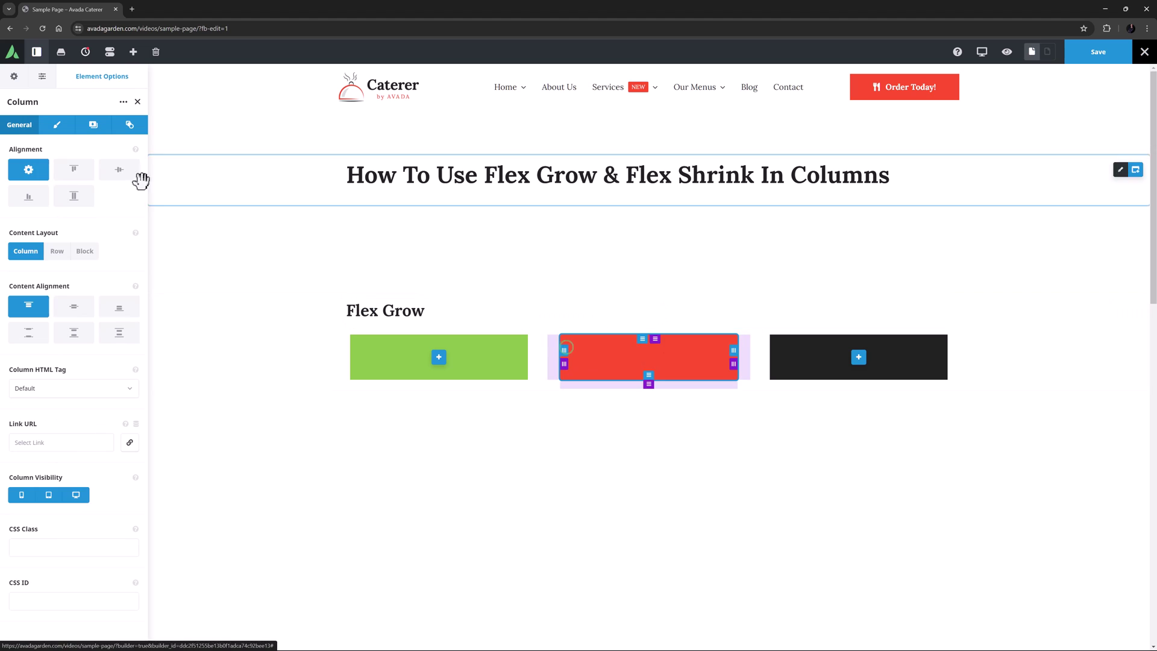
pyautogui.click(57, 125)
pyautogui.click(56, 273)
pyautogui.write('2')
pyautogui.click(2, 265)
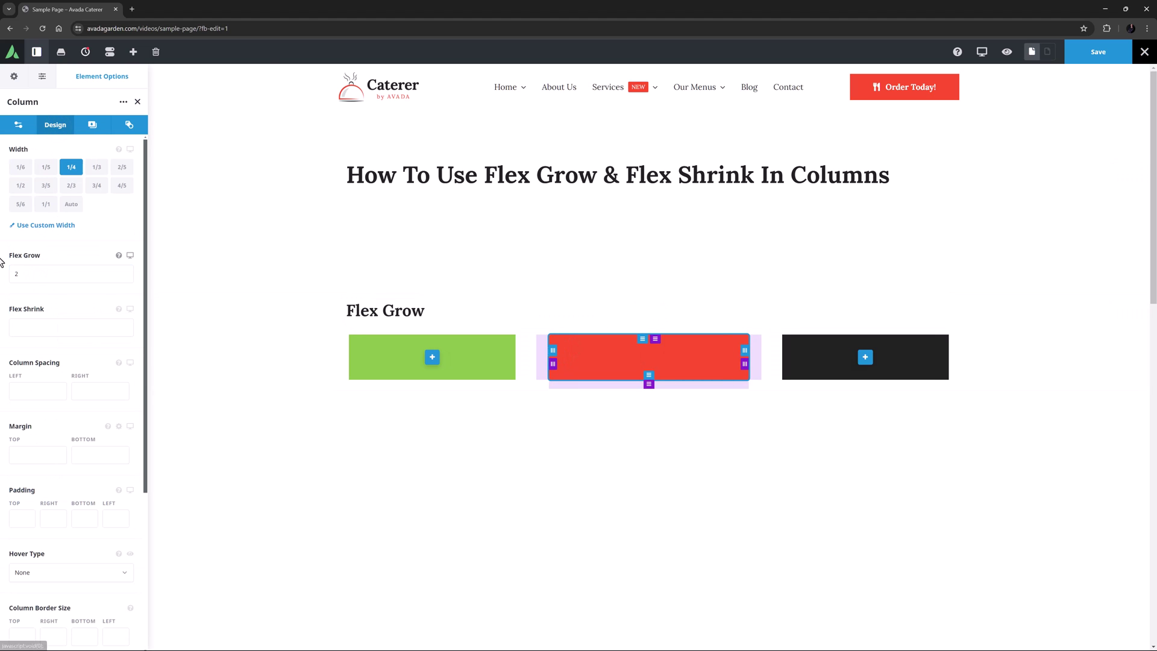
pyautogui.click(138, 102)
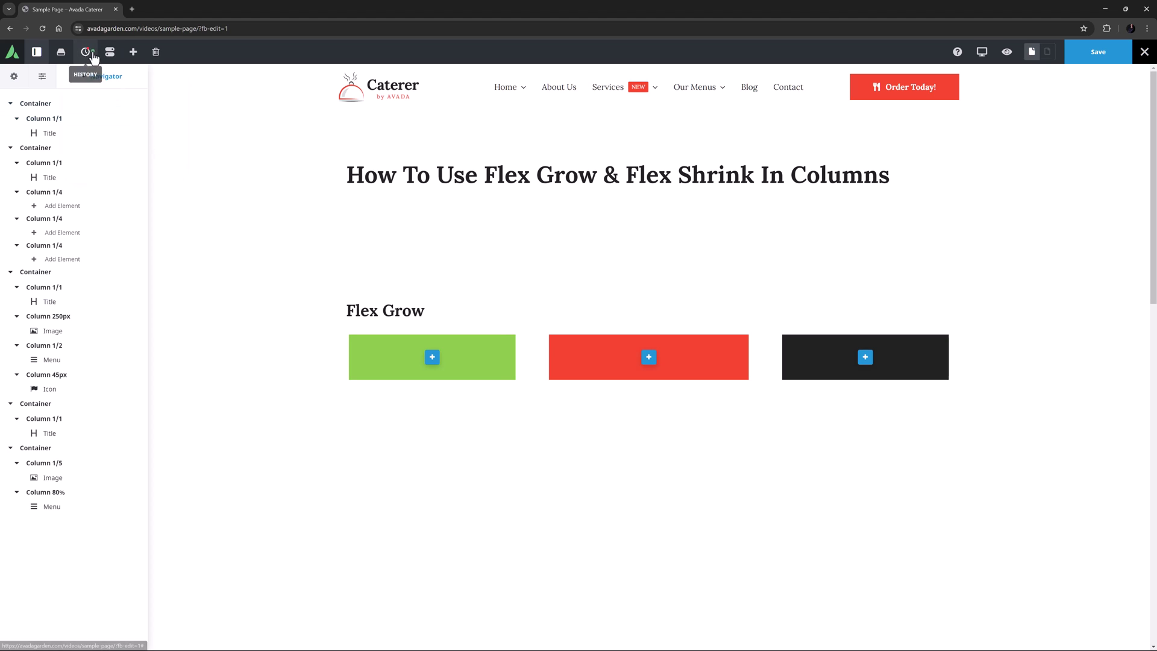
# Restore the earlier state from History, then size the green, red and black columns to 1/3 each
pyautogui.moveTo(85, 52)
pyautogui.click(90, 148)
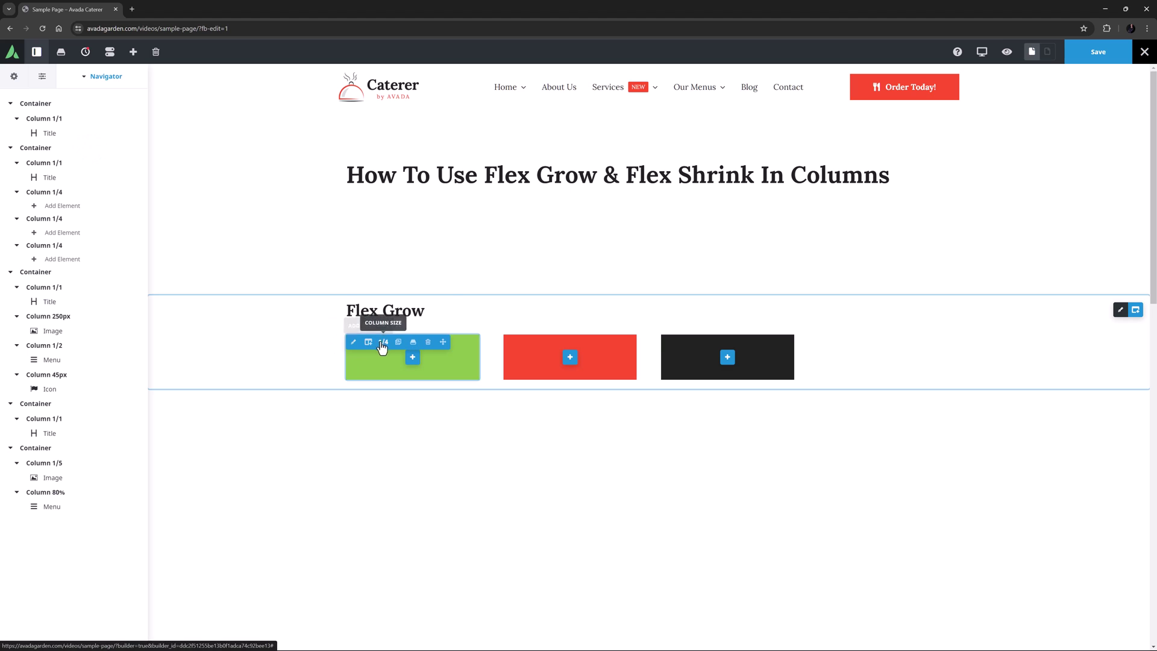
pyautogui.click(382, 342)
pyautogui.click(406, 307)
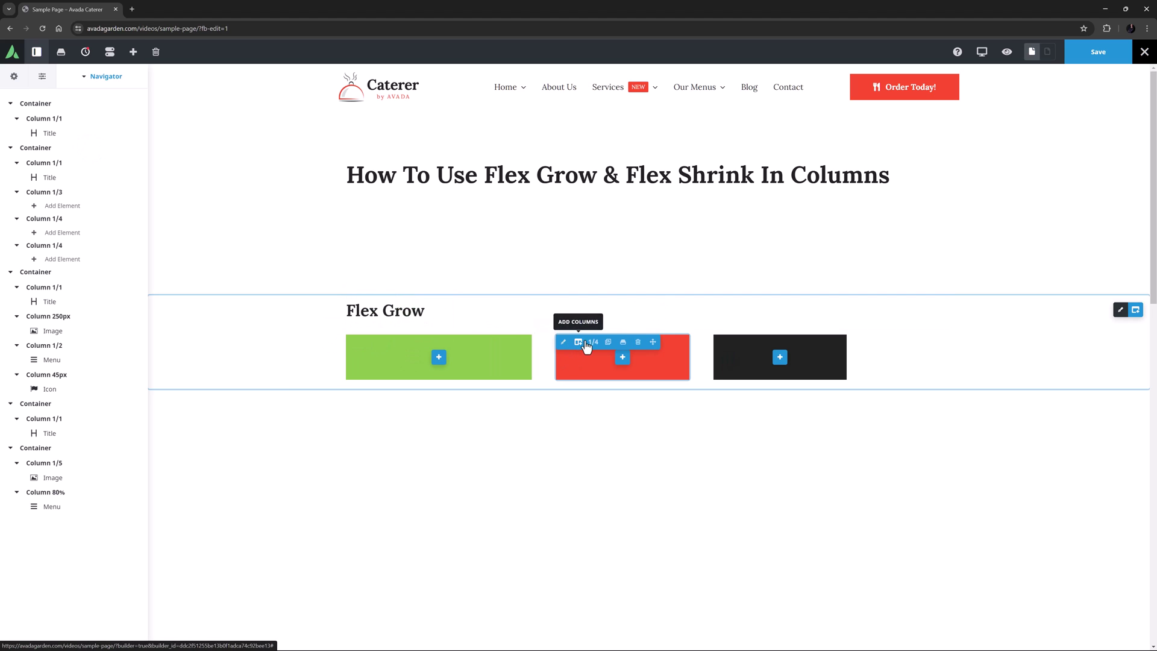
pyautogui.click(577, 342)
pyautogui.click(617, 308)
pyautogui.click(802, 342)
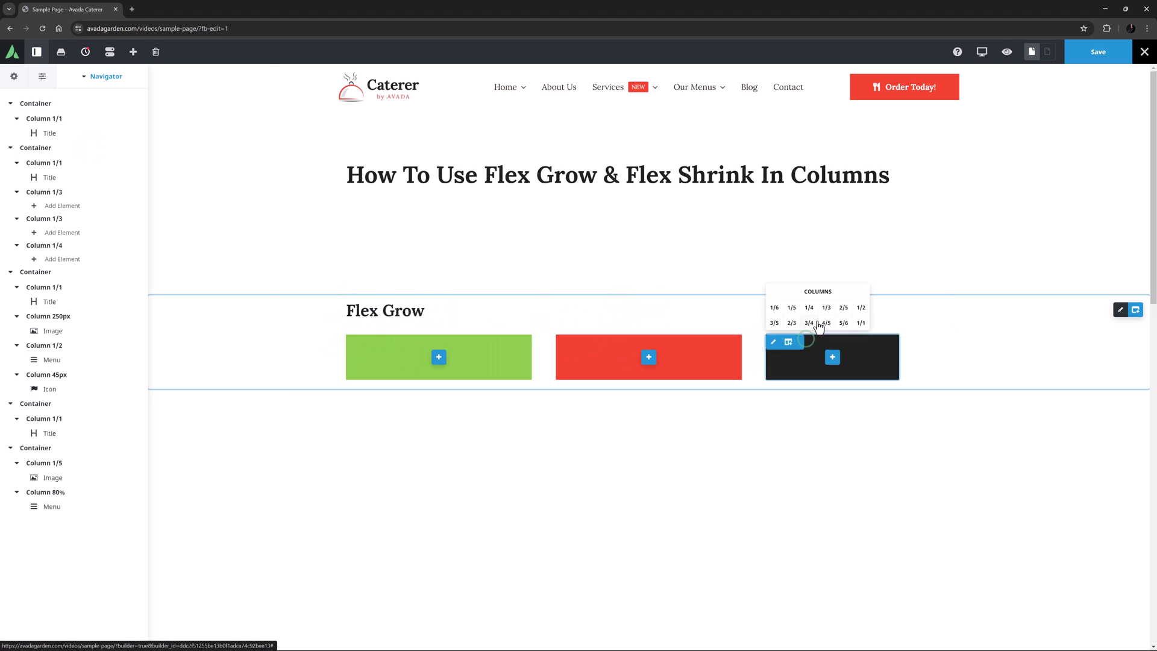
pyautogui.click(825, 308)
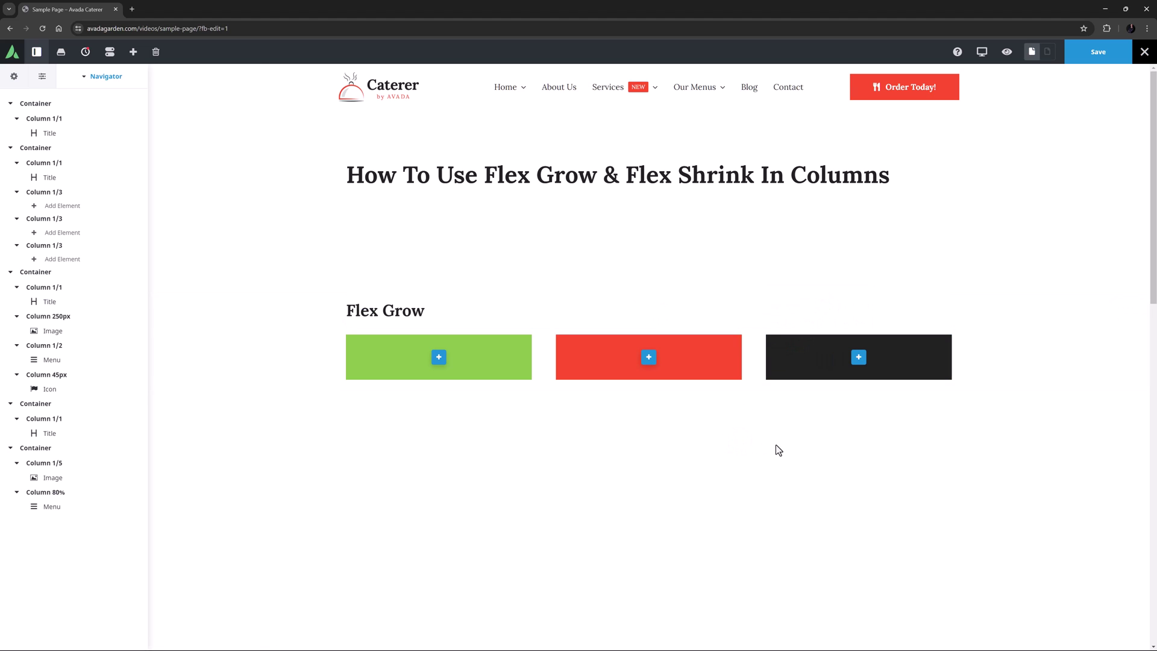
# Inspect the width and flex settings of the header row's logo and hamburger icon columns
pyautogui.scroll(-5, 1063, 459)
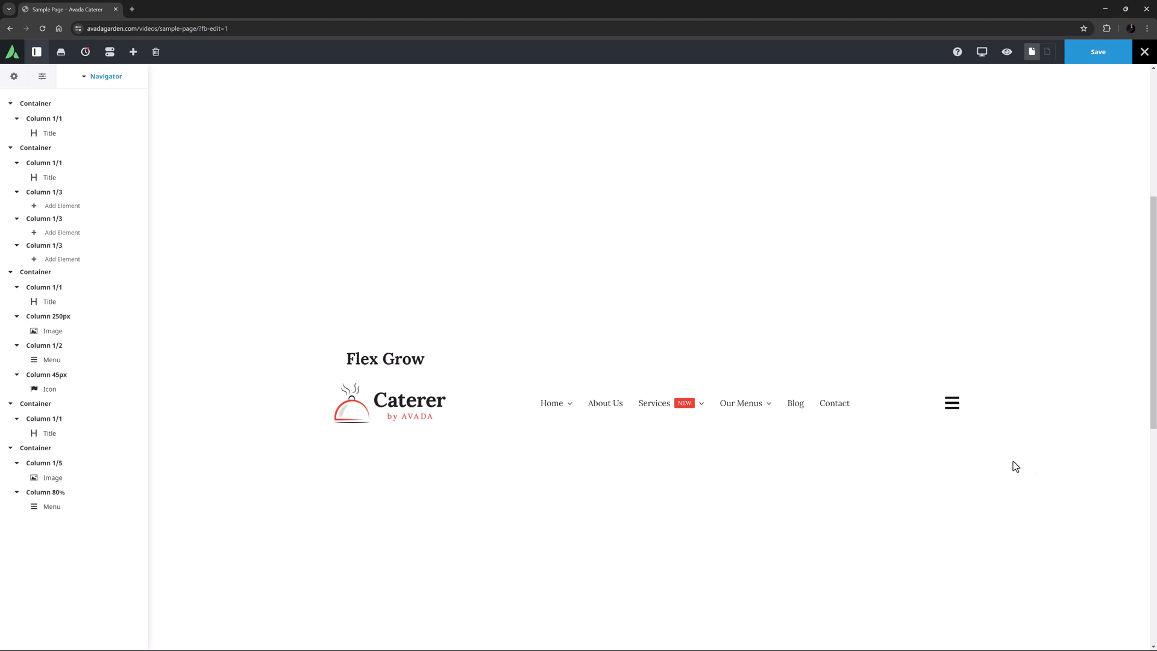
pyautogui.moveTo(340, 401)
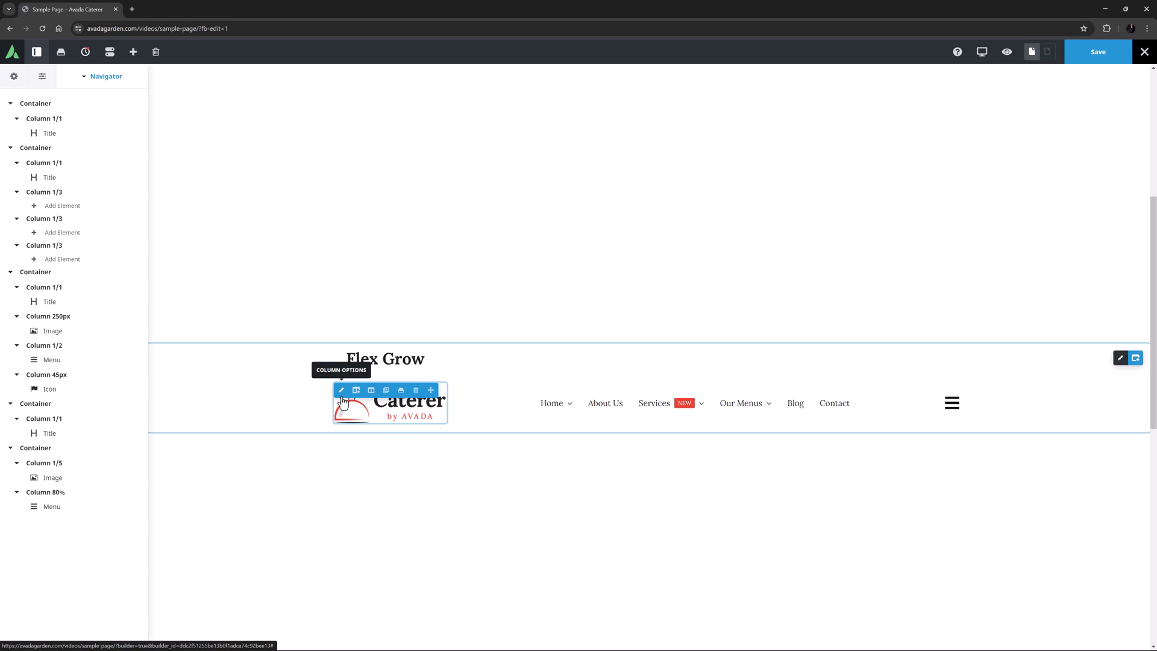
pyautogui.click(341, 394)
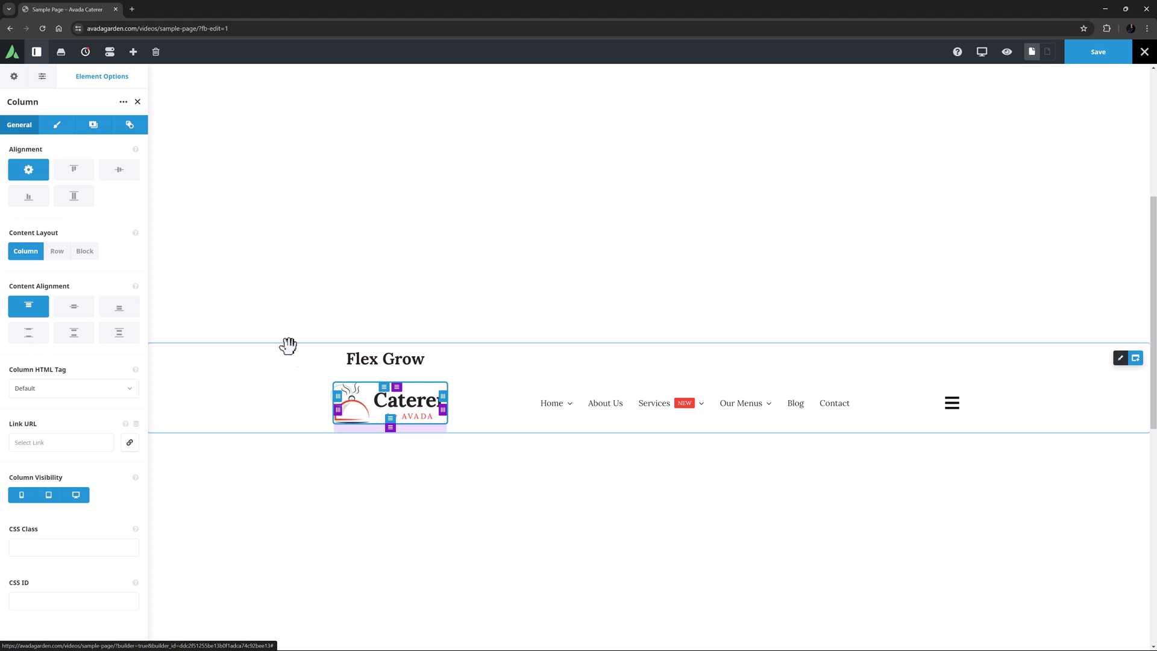
pyautogui.click(55, 126)
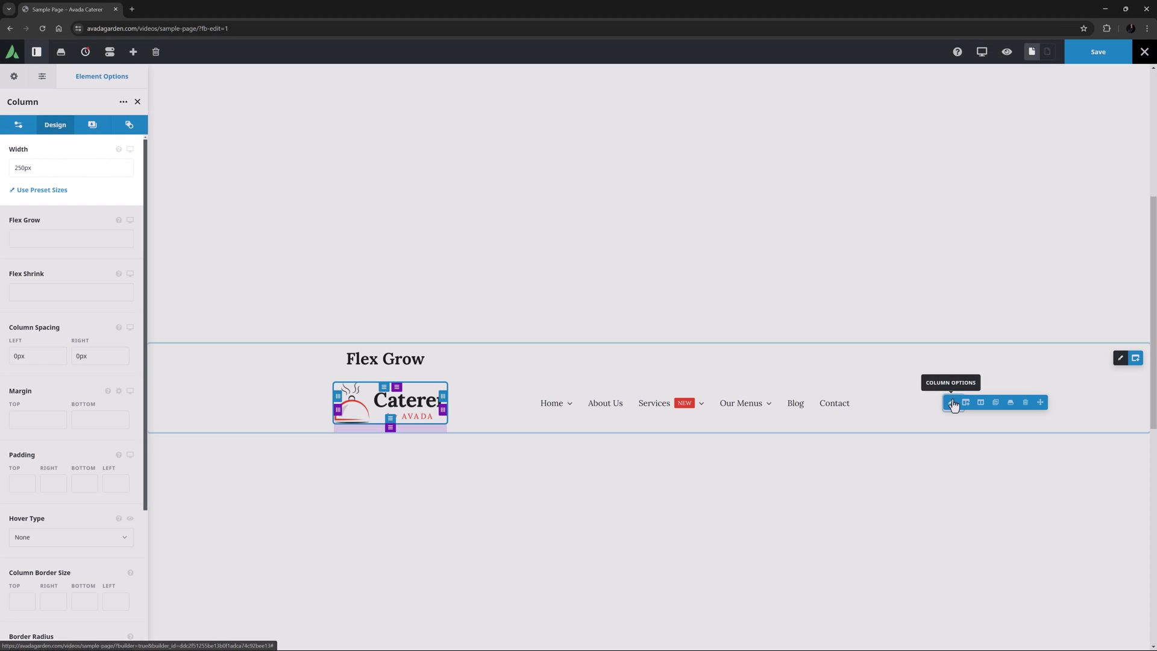
pyautogui.click(951, 403)
pyautogui.click(55, 127)
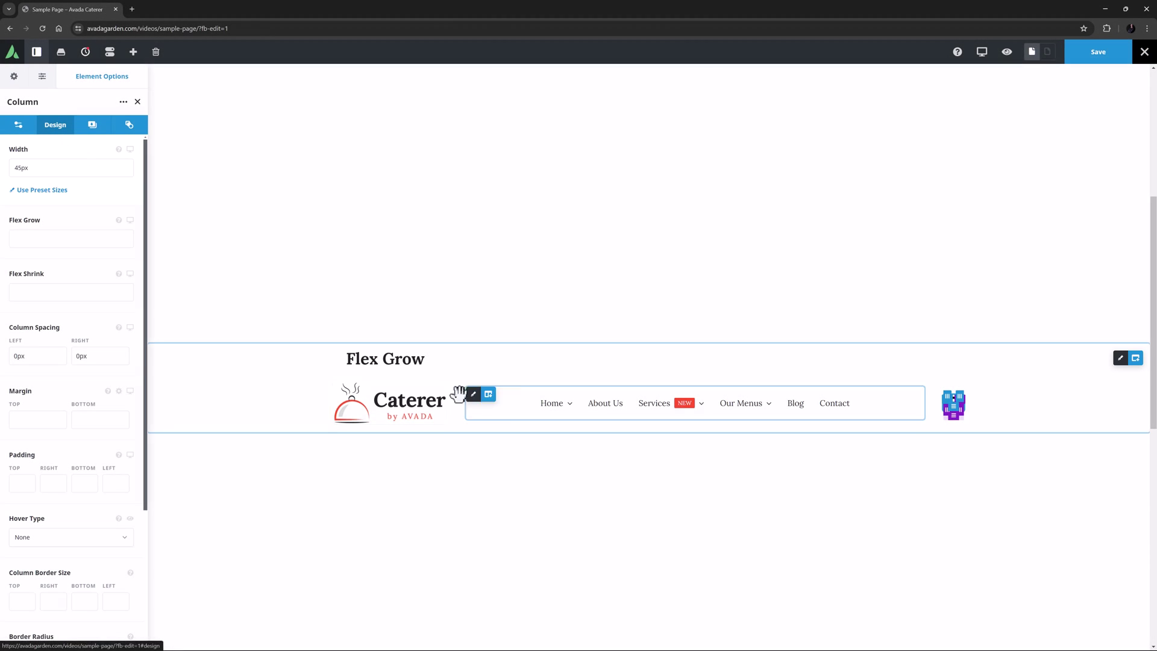
# Set the 1/2-width menu column's Flex Grow to 1
pyautogui.click(482, 393)
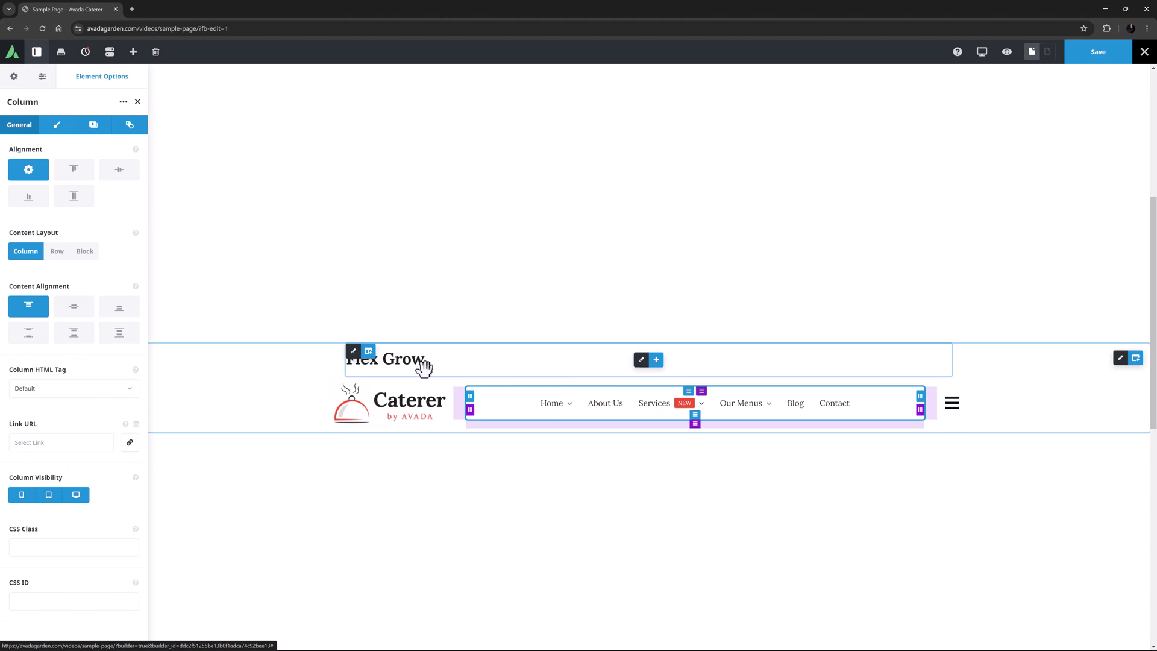
pyautogui.click(56, 125)
pyautogui.click(27, 274)
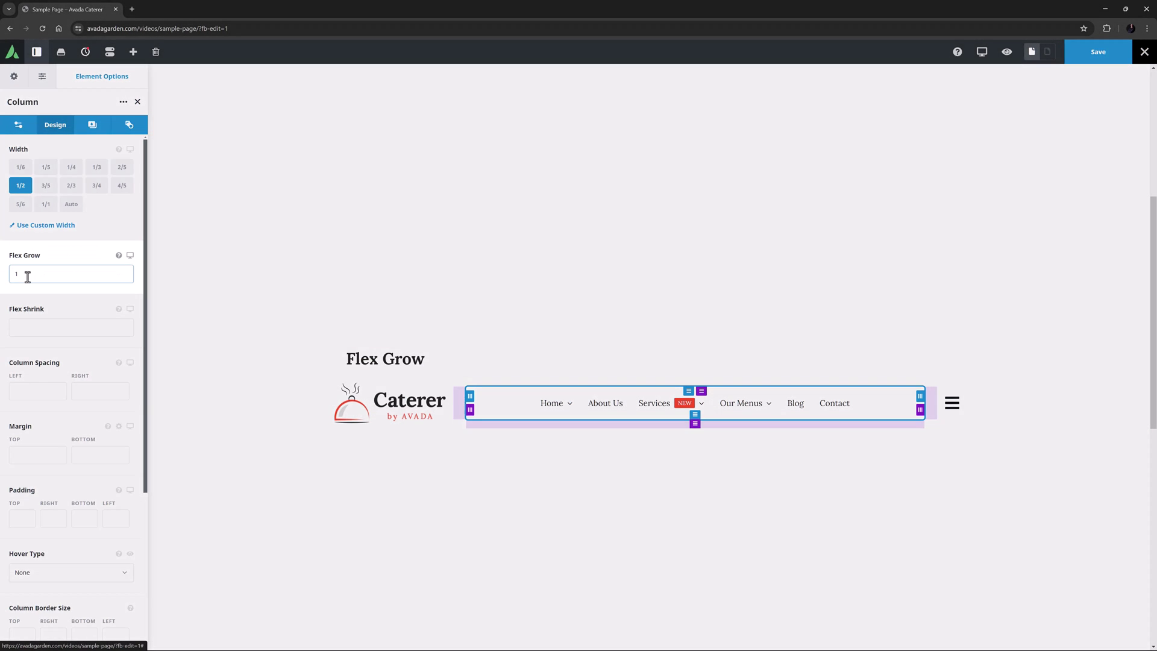
pyautogui.write('1')
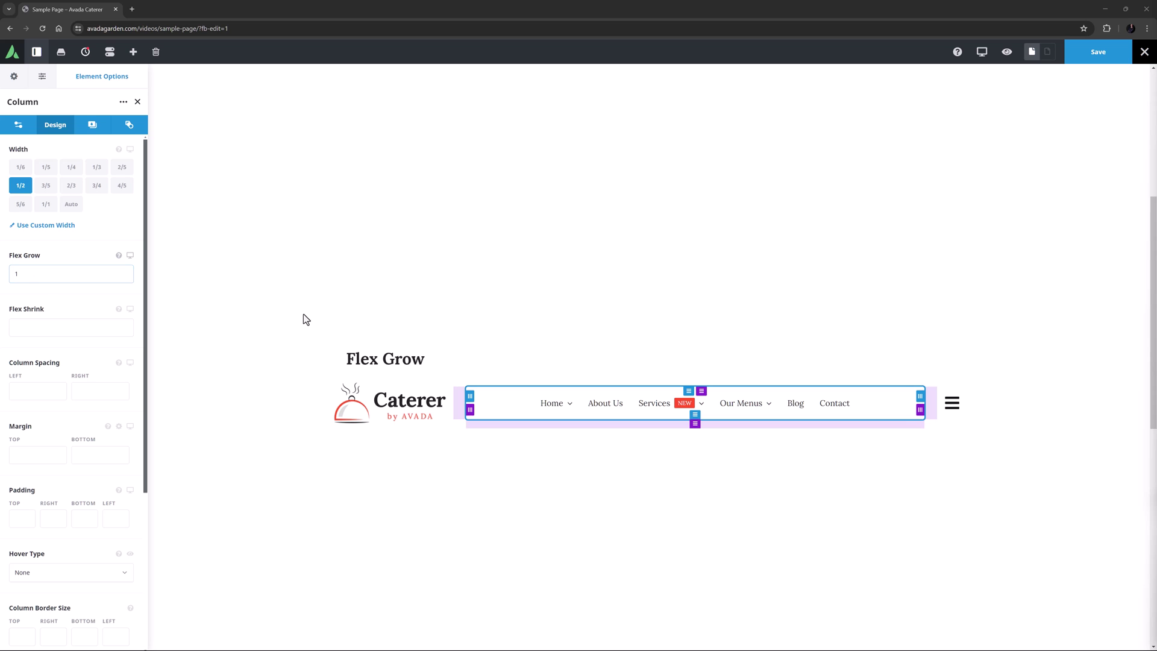
# Open the Flex Shrink section's container options, which use Content Wrap set to No Wrap
pyautogui.scroll(-5, 307, 319)
pyautogui.scroll(-4, 305, 321)
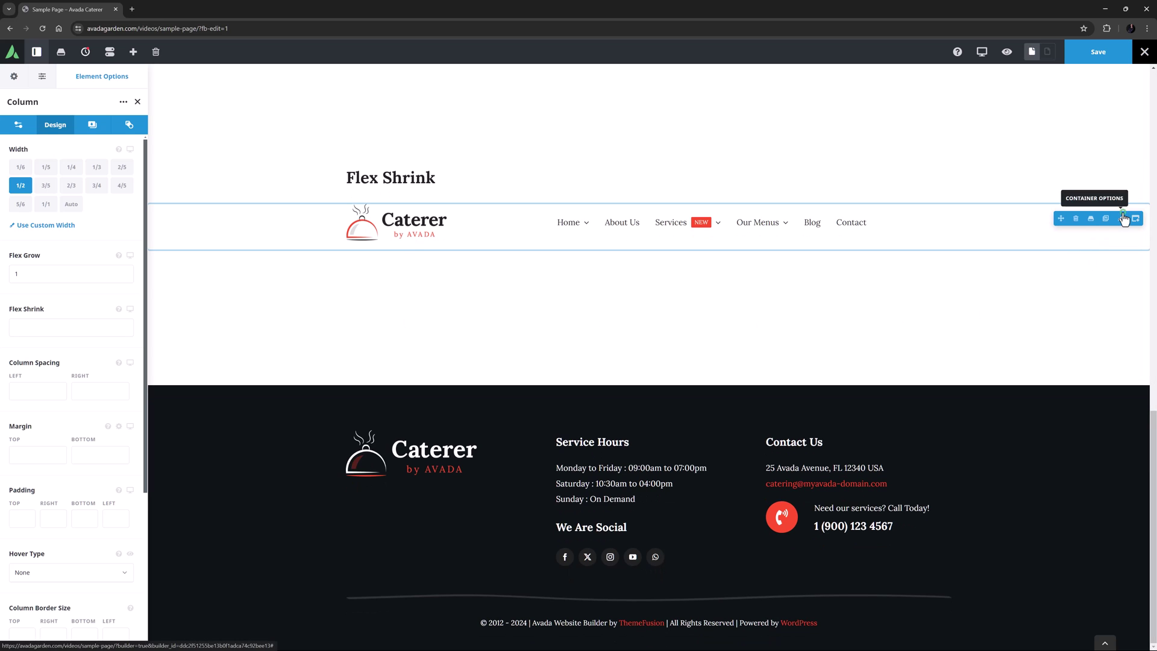
pyautogui.click(1123, 218)
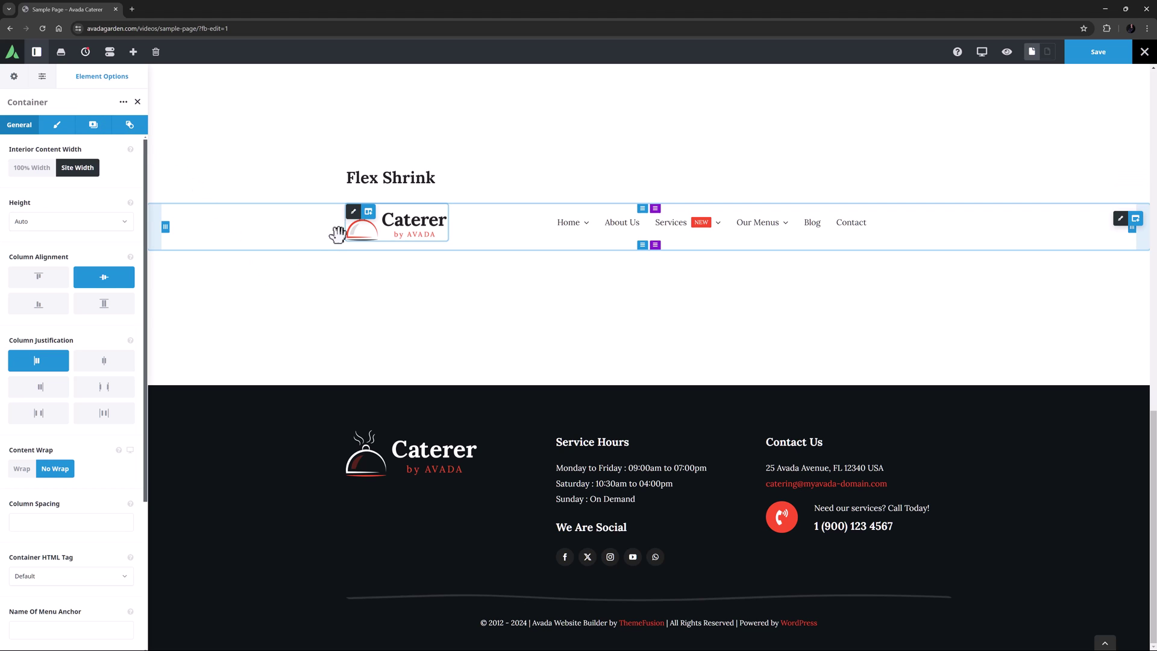
# Show the Flex Shrink logo column's Design settings: width 1/5, Flex Shrink 1
pyautogui.click(353, 211)
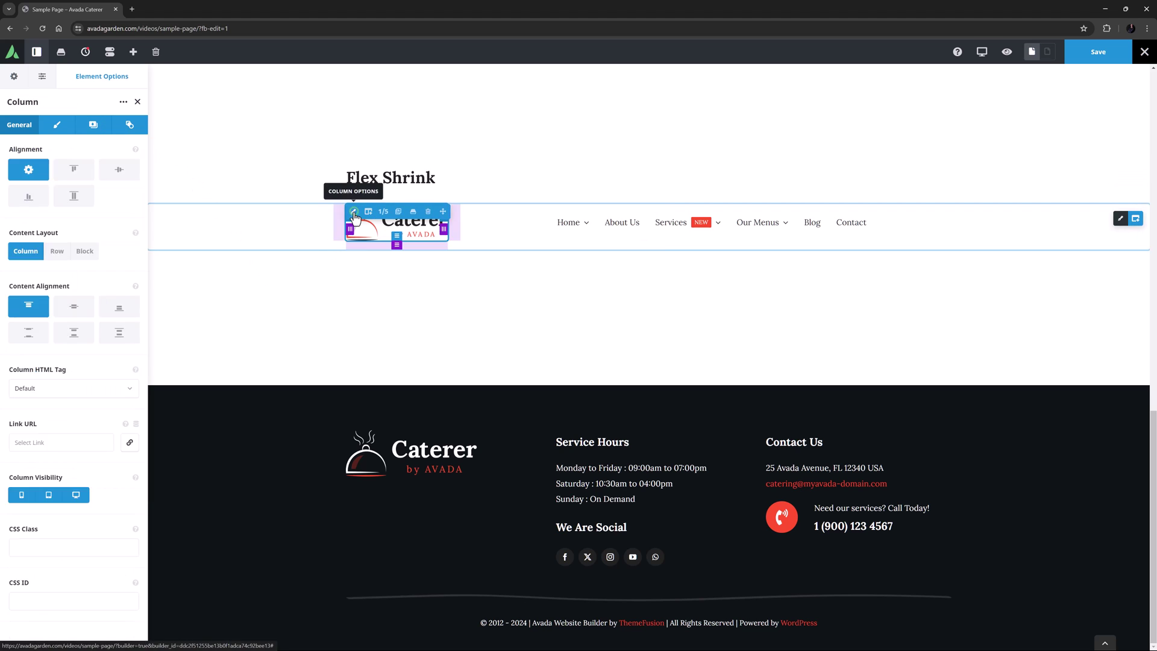
pyautogui.click(59, 125)
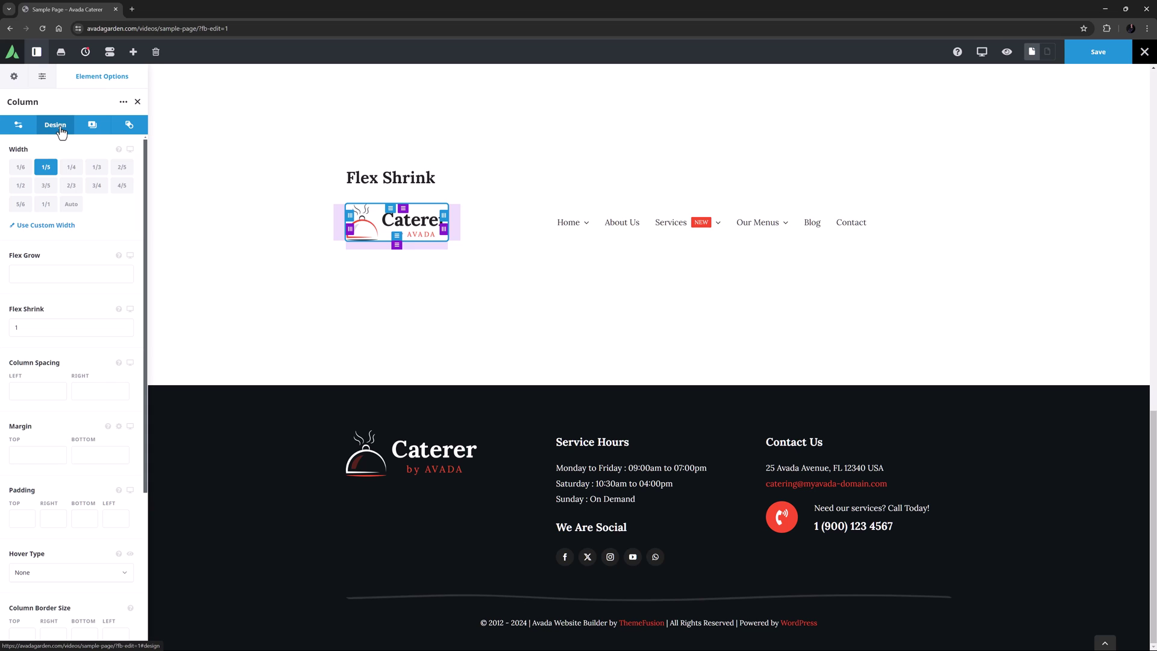
# Close the logo column's options, returning to the Navigator showing Column 1/5 and Column 80%
pyautogui.click(134, 102)
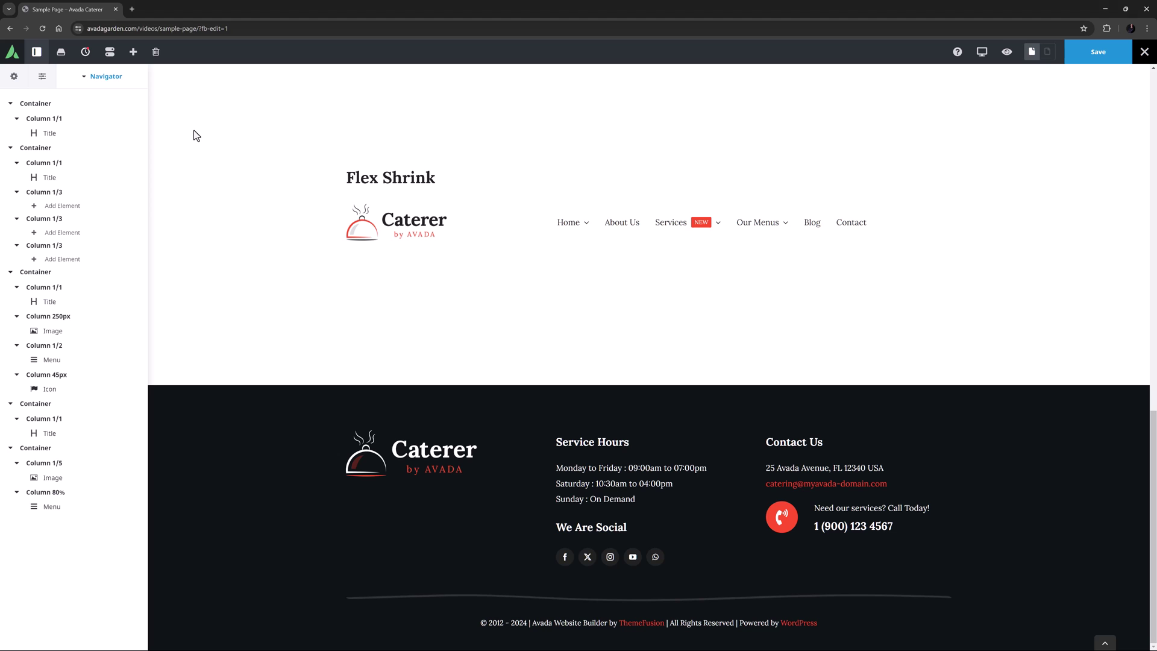